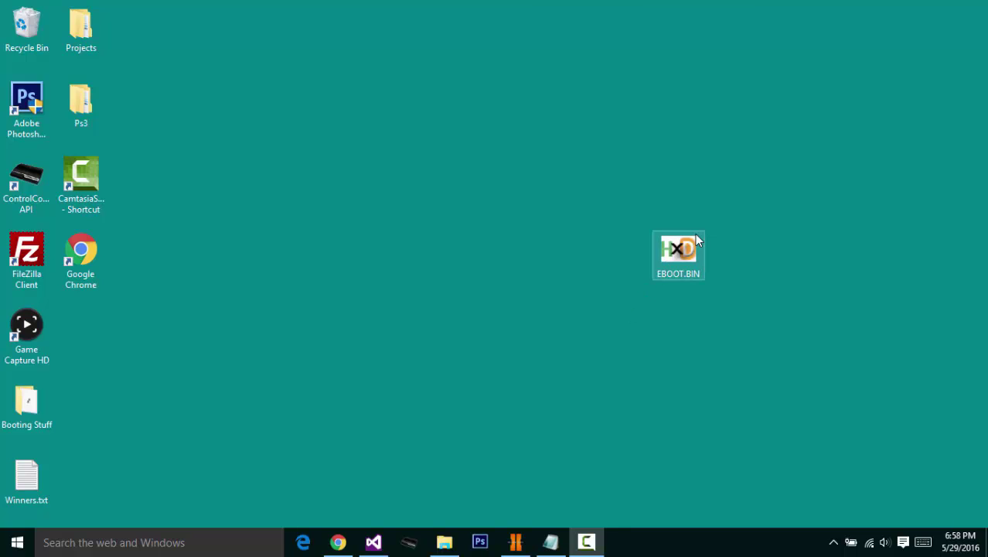
# Drag the EBOOT.BIN desktop icon around until it rests near the desktop's centre
pyautogui.moveTo(666, 248); pyautogui.dragTo(587, 233)
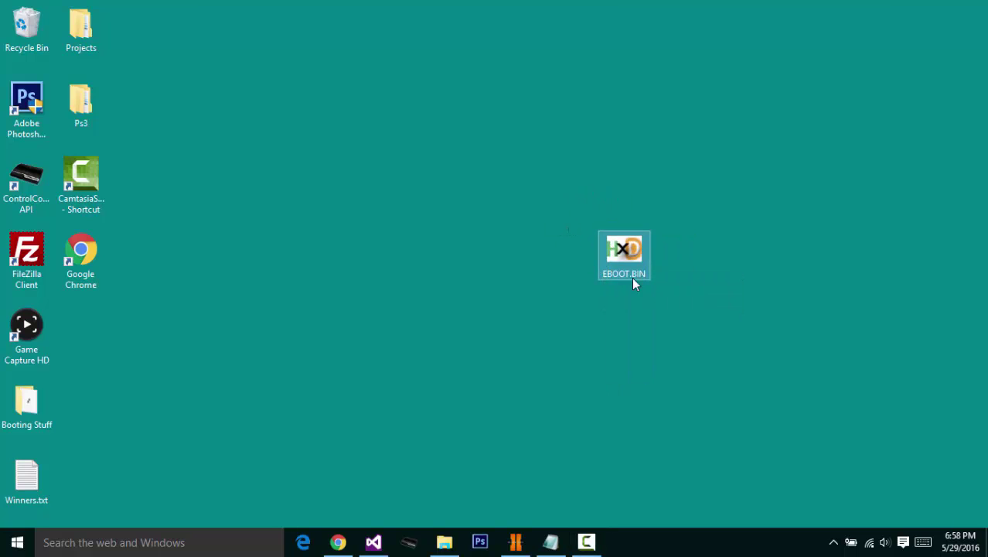
pyautogui.click(351, 432)
pyautogui.click(444, 544)
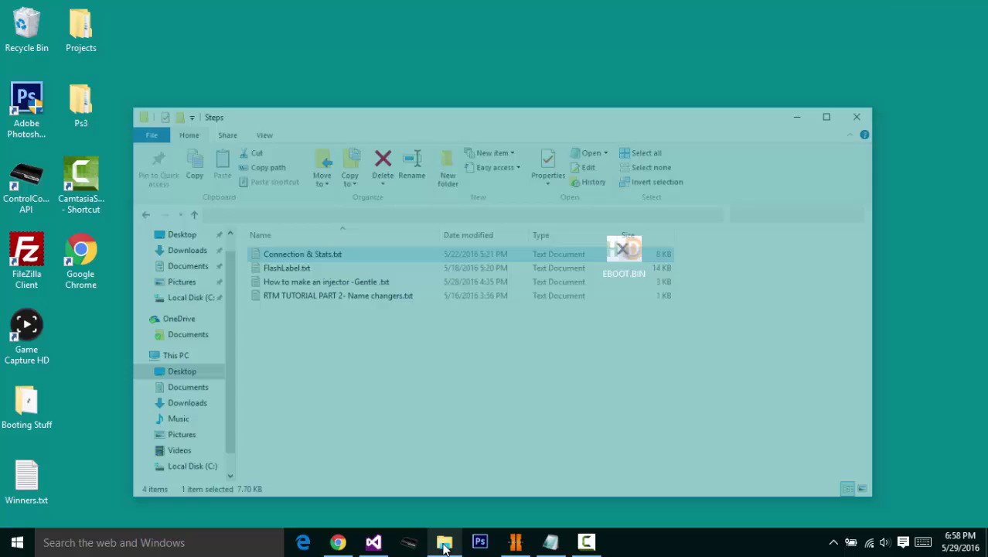
pyautogui.click(445, 543)
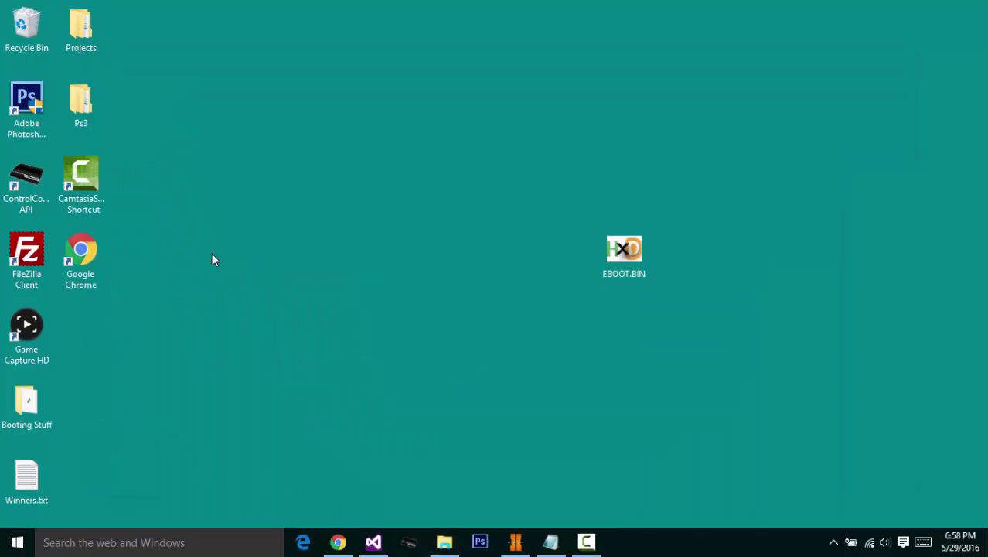
pyautogui.moveTo(626, 249); pyautogui.dragTo(472, 190)
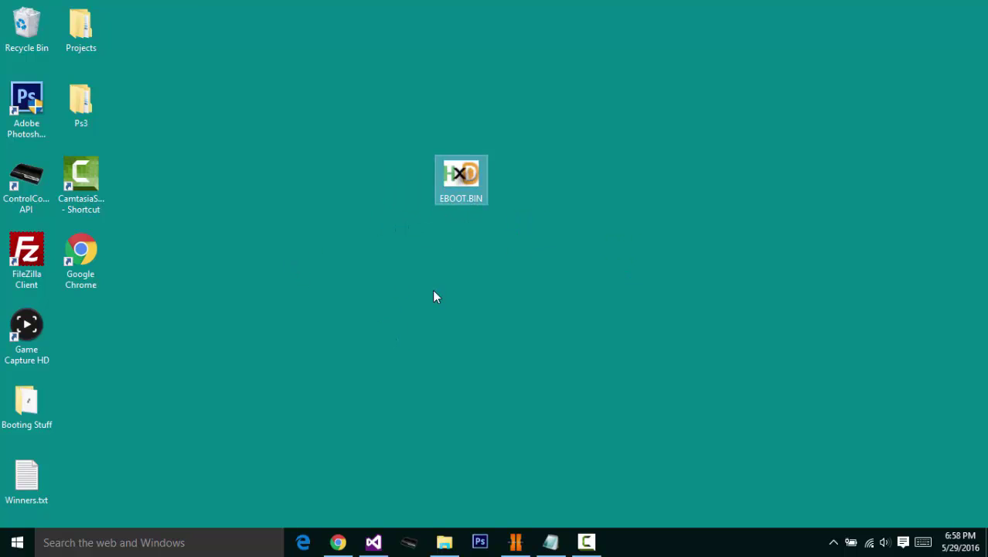
pyautogui.click(478, 262)
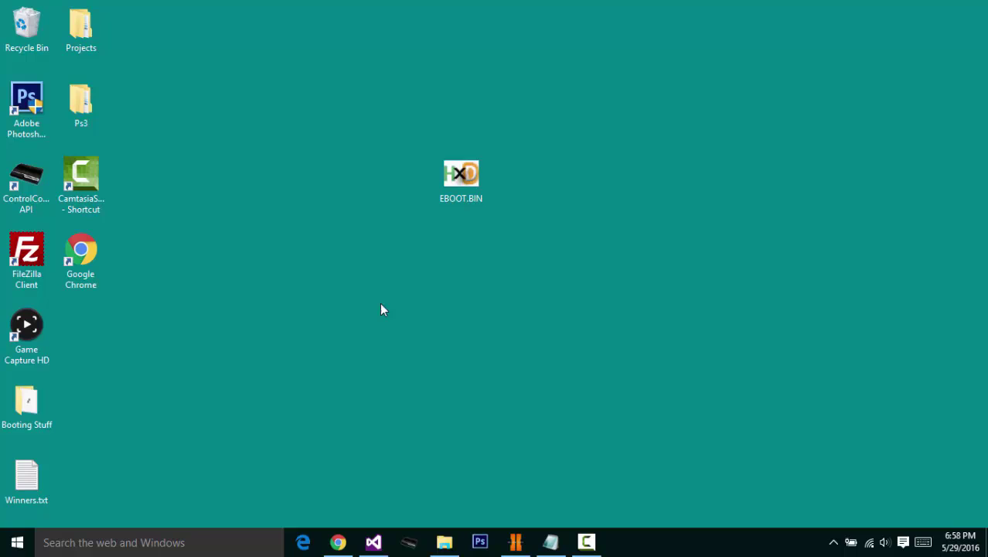
pyautogui.moveTo(376, 294); pyautogui.dragTo(532, 89)
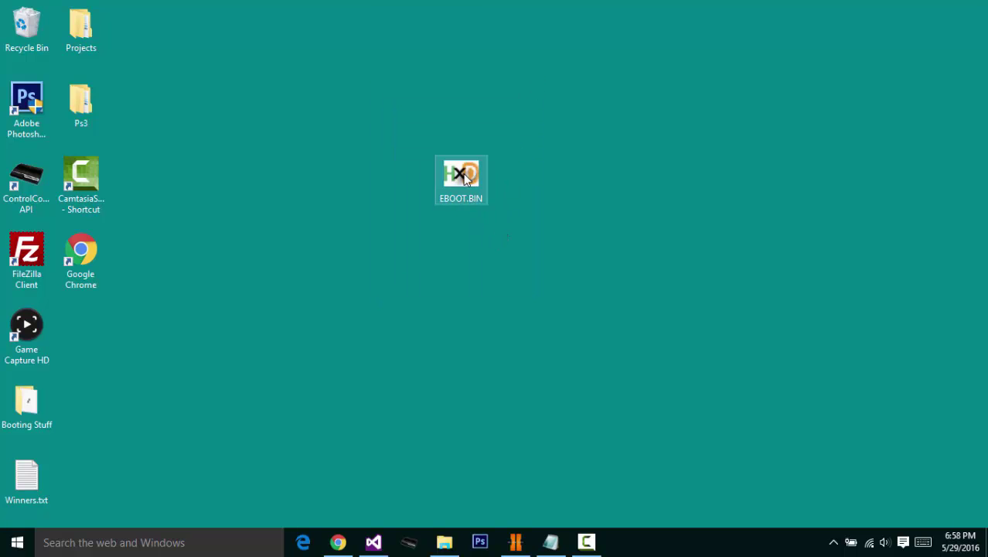
pyautogui.moveTo(466, 181); pyautogui.dragTo(461, 271)
pyautogui.click(439, 309)
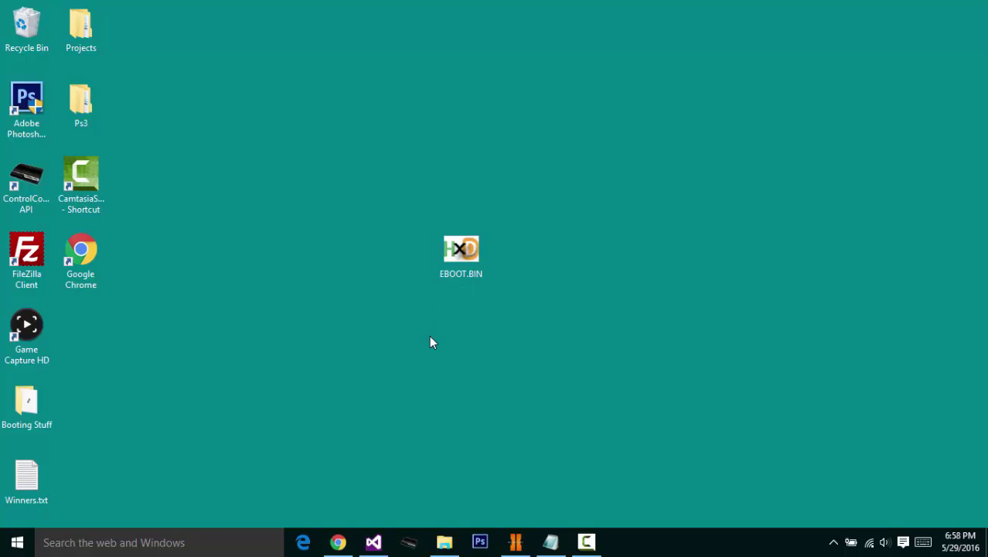
pyautogui.moveTo(415, 319); pyautogui.dragTo(502, 187)
pyautogui.click(484, 361)
# Browse in File Explorer to Desktop\Ps3\CFW\Games\Eboot Maker
pyautogui.click(444, 541)
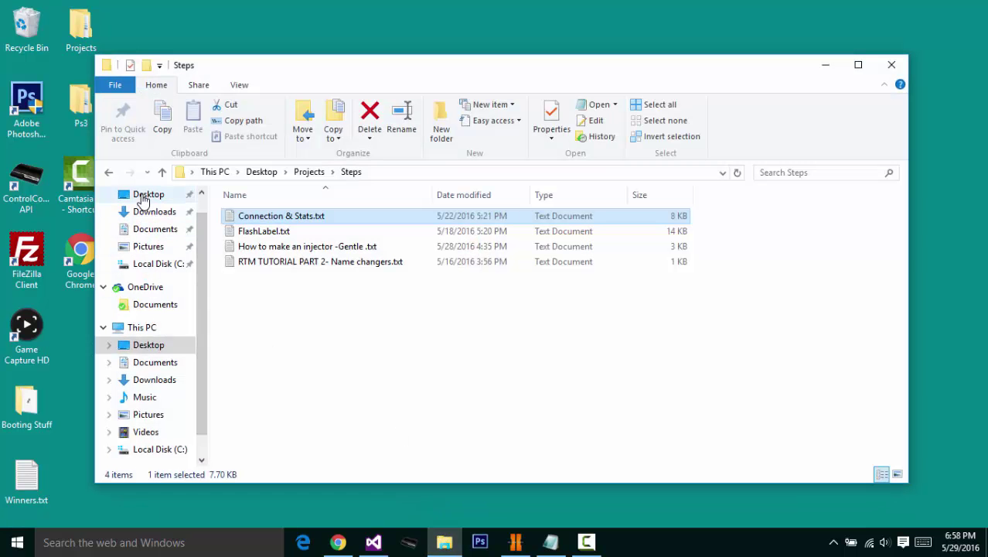
pyautogui.click(143, 197)
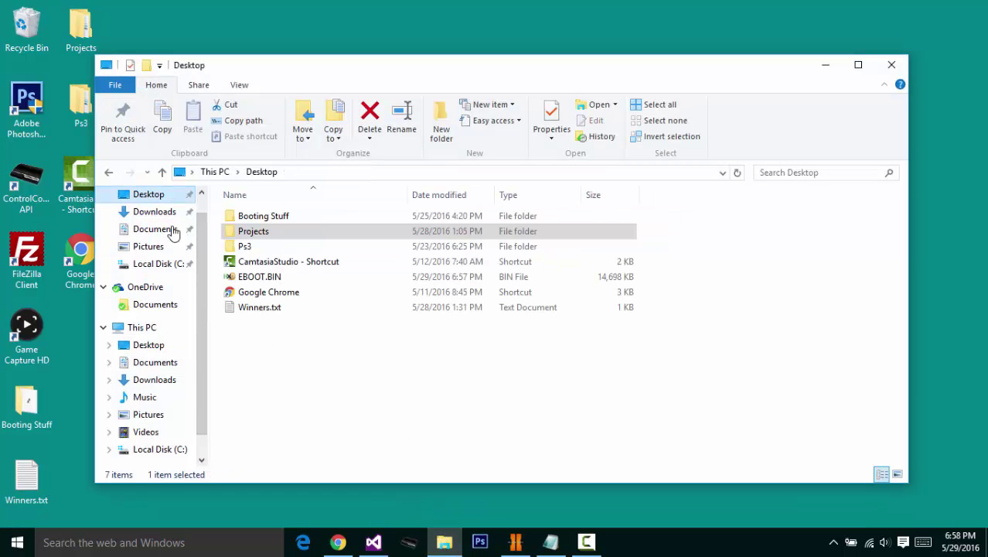
pyautogui.doubleClick(249, 249)
pyautogui.click(249, 220)
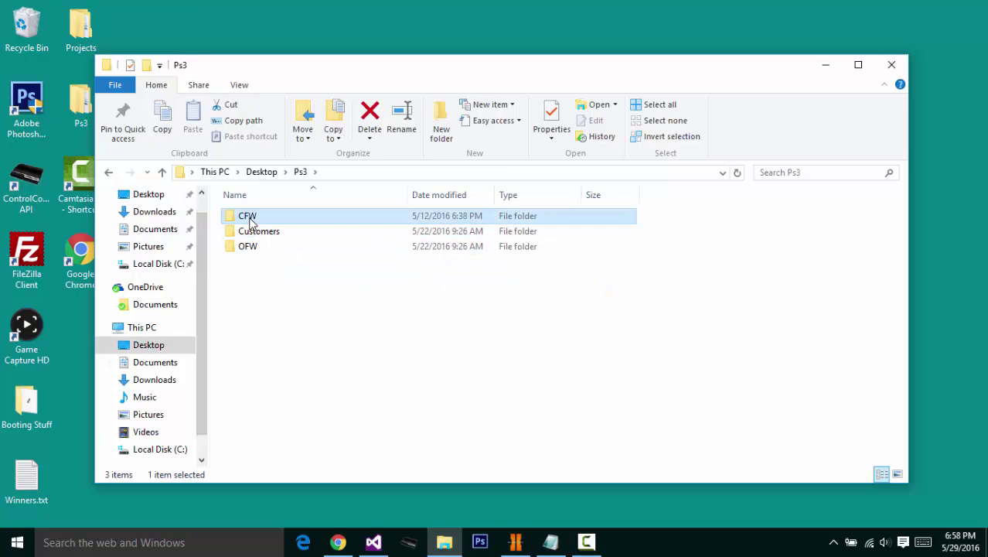
pyautogui.doubleClick(275, 219)
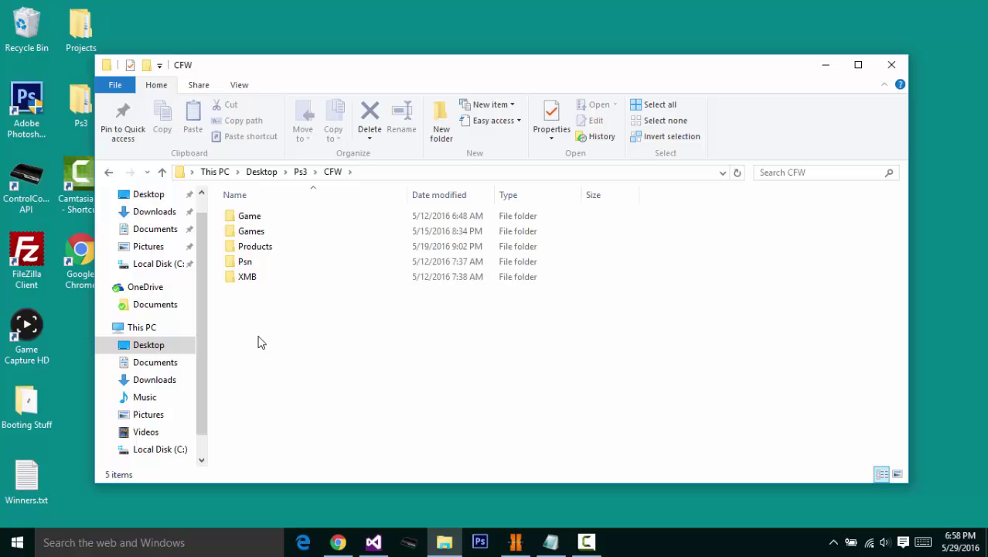
pyautogui.doubleClick(265, 232)
pyautogui.doubleClick(263, 260)
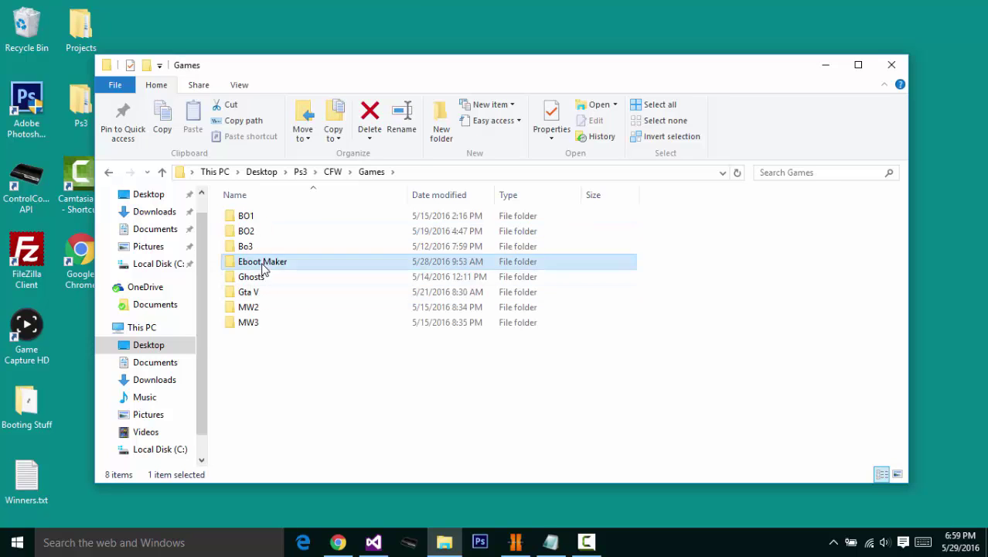
# Delete default_mp.ELF, EBOOT.BIN and EBOOT.ELF, then launch resigner.exe
pyautogui.moveTo(272, 410); pyautogui.dragTo(273, 216)
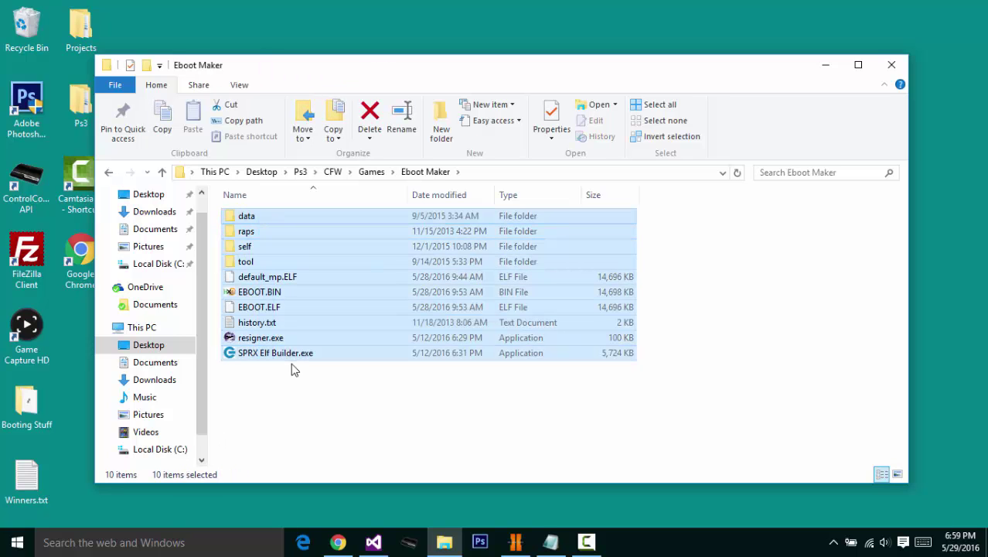
pyautogui.click(291, 373)
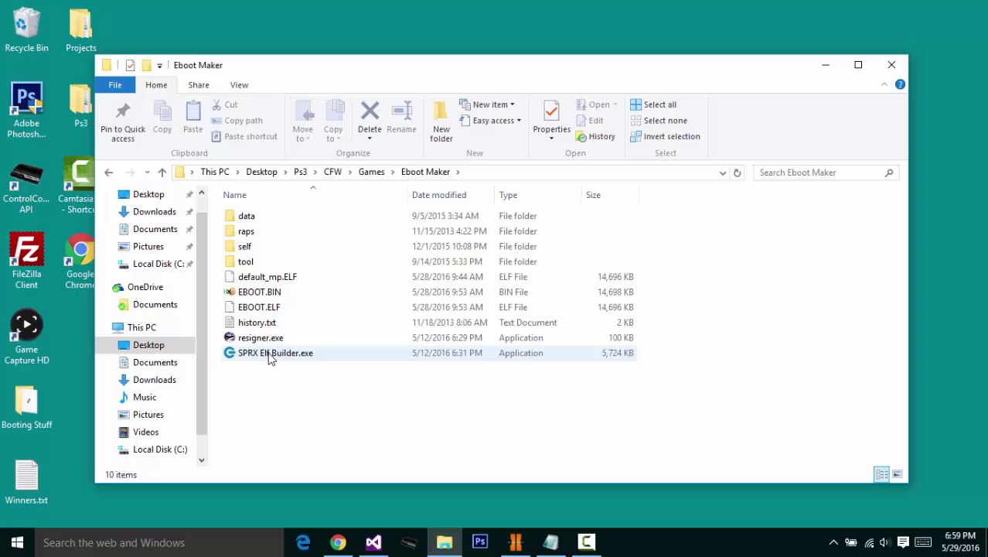
pyautogui.click(255, 292)
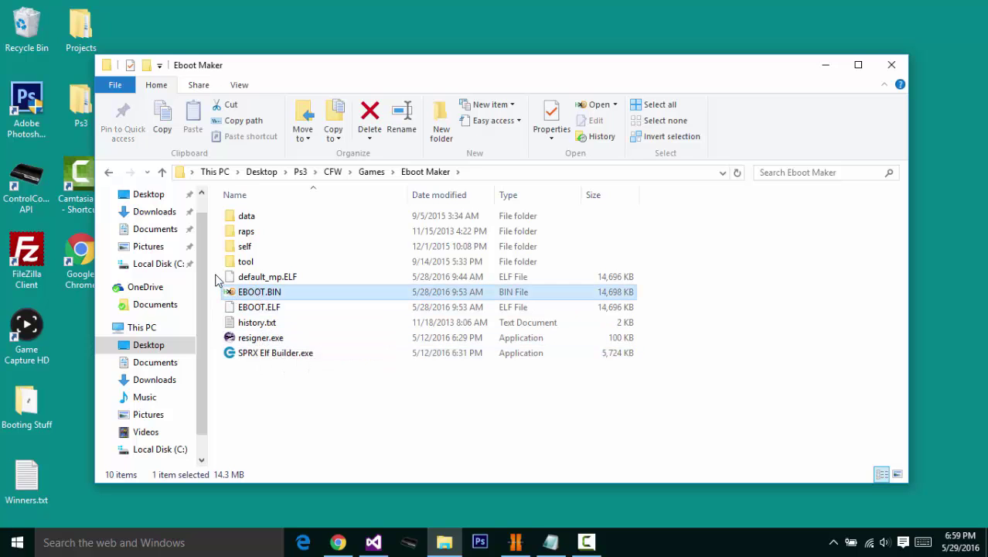
pyautogui.moveTo(216, 270); pyautogui.dragTo(257, 303)
pyautogui.moveTo(218, 273); pyautogui.dragTo(259, 309)
pyautogui.rightClick(260, 307)
pyautogui.click(295, 258)
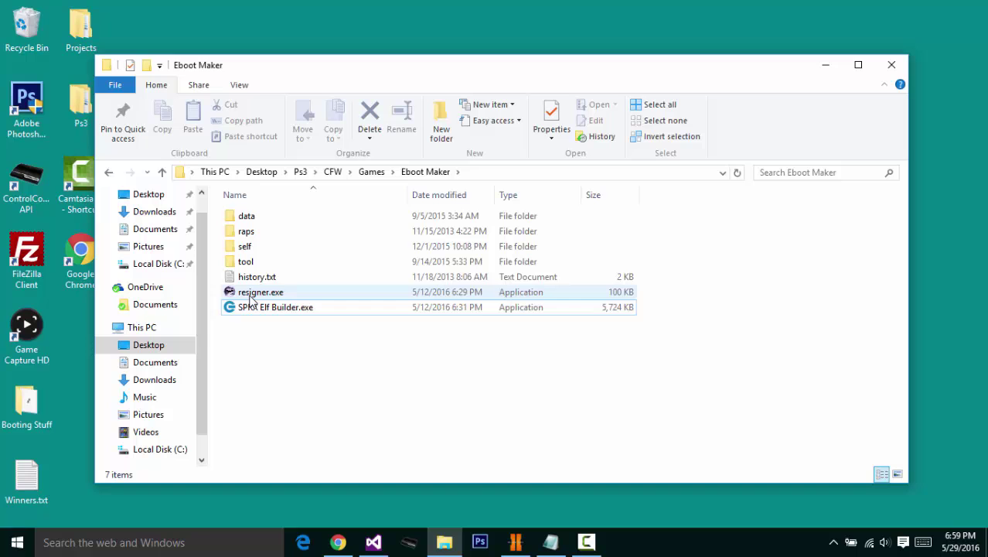
pyautogui.doubleClick(251, 293)
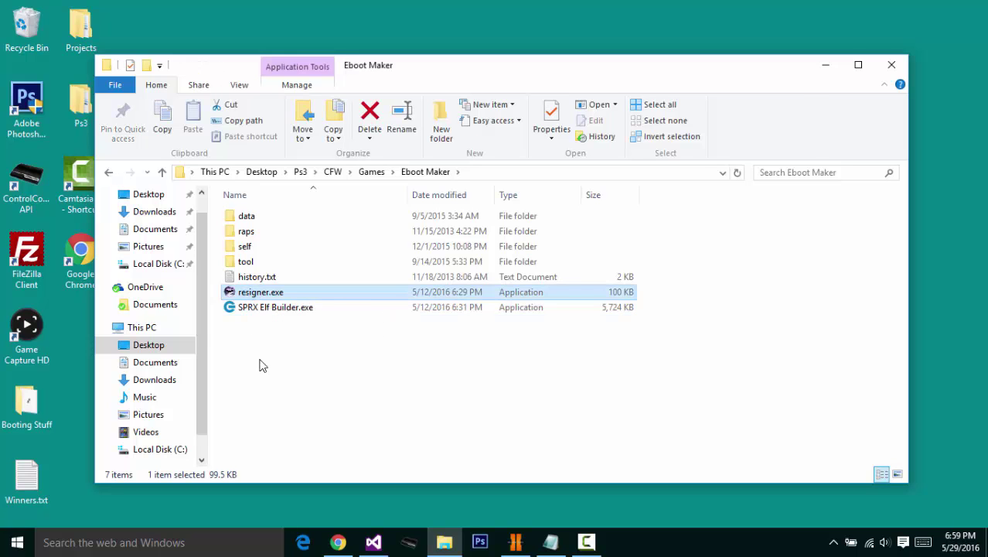
pyautogui.moveTo(326, 107); pyautogui.dragTo(331, 45)
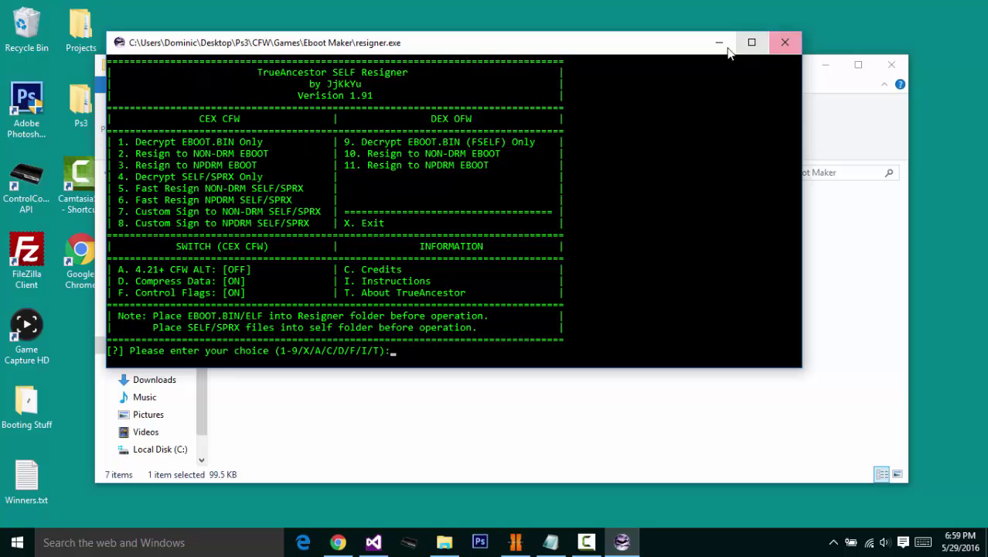
# Close the resigner console and drop the desktop EBOOT.BIN into the Eboot Maker folder
pyautogui.click(785, 42)
pyautogui.click(822, 63)
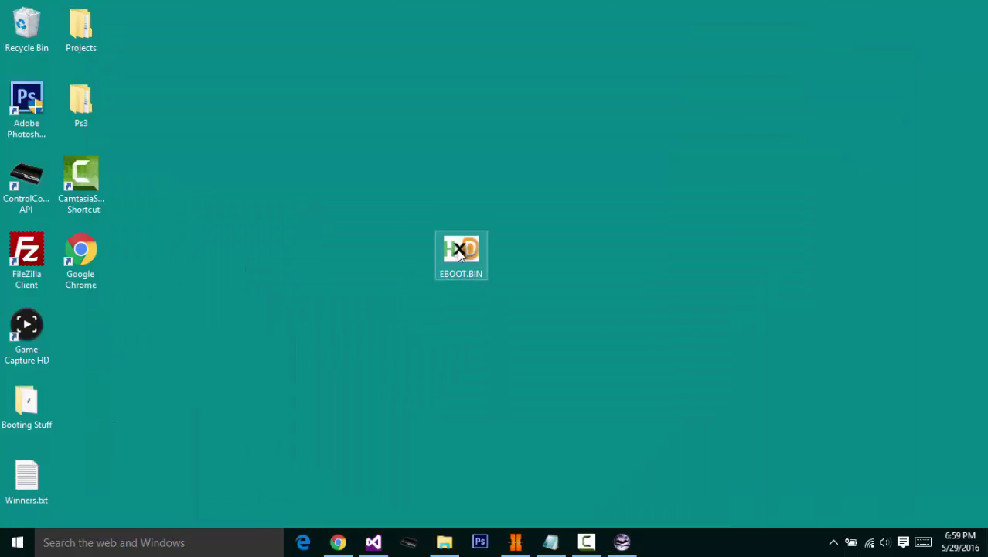
pyautogui.moveTo(457, 249); pyautogui.dragTo(304, 365)
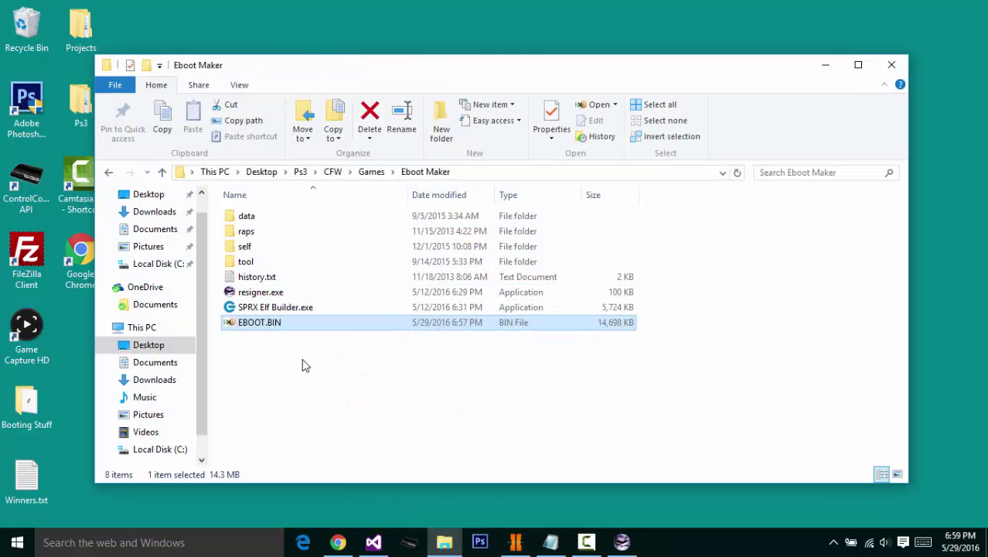
pyautogui.click(305, 349)
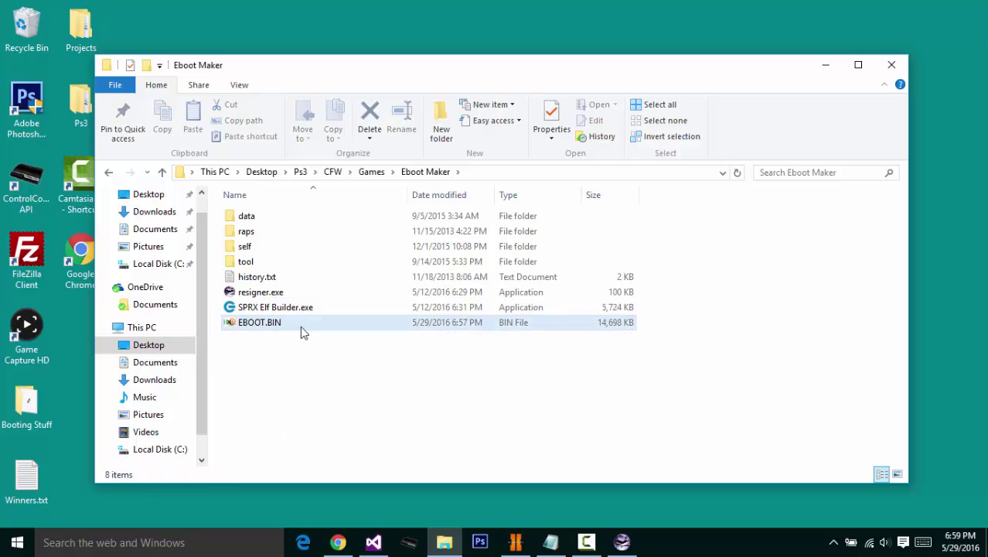
# Run resigner option 9 to decrypt EBOOT.BIN into EBOOT.ELF, then minimize the console
pyautogui.doubleClick(261, 292)
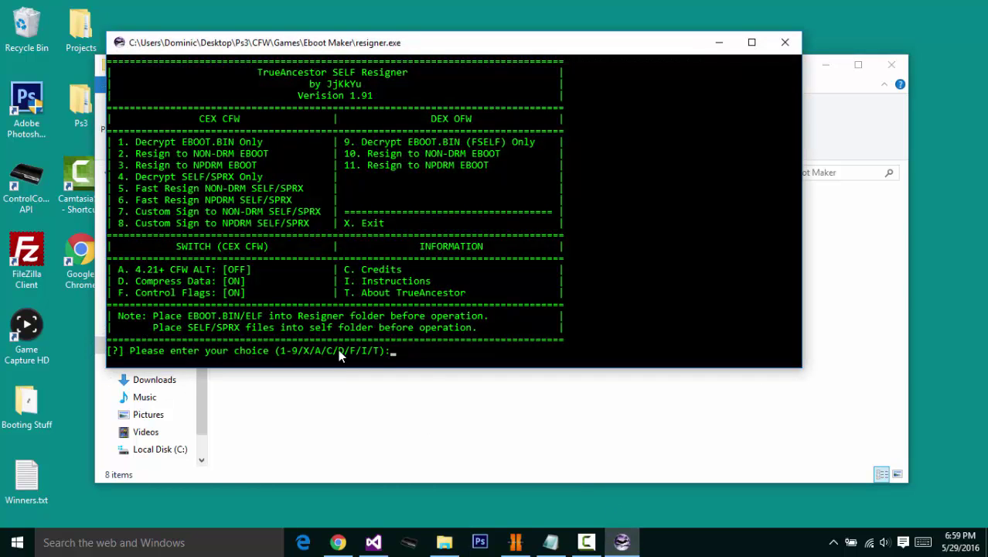
pyautogui.write('9')
pyautogui.press('Return')
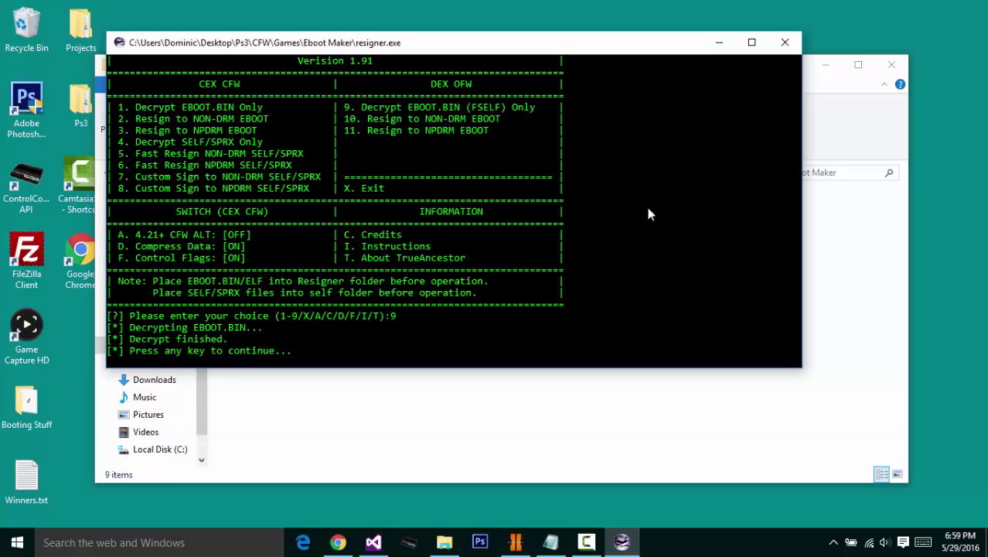
pyautogui.press('Return')
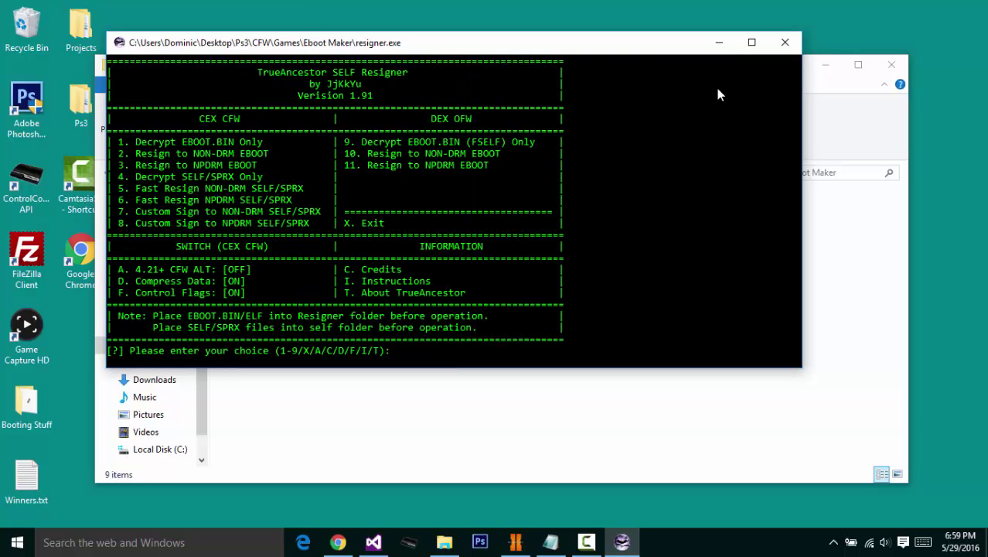
pyautogui.click(718, 43)
# Delete the first EBOOT.ELF from the Eboot Maker folder
pyautogui.click(278, 292)
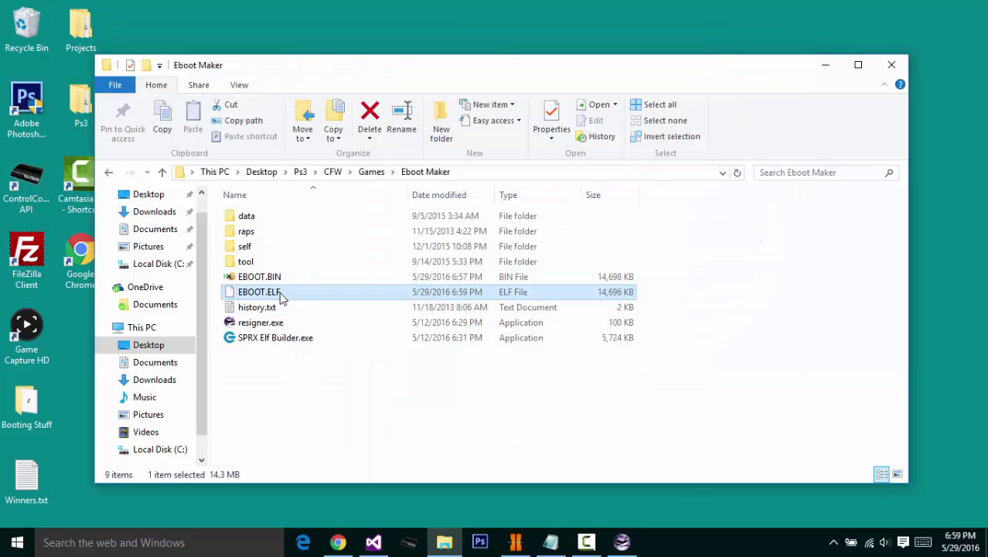
pyautogui.rightClick(280, 293)
pyautogui.click(317, 243)
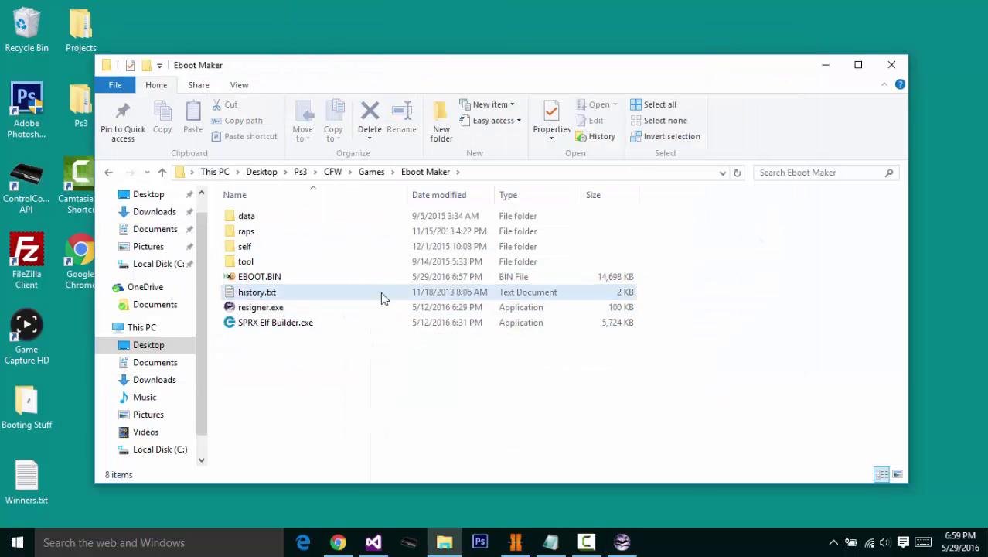
pyautogui.click(315, 279)
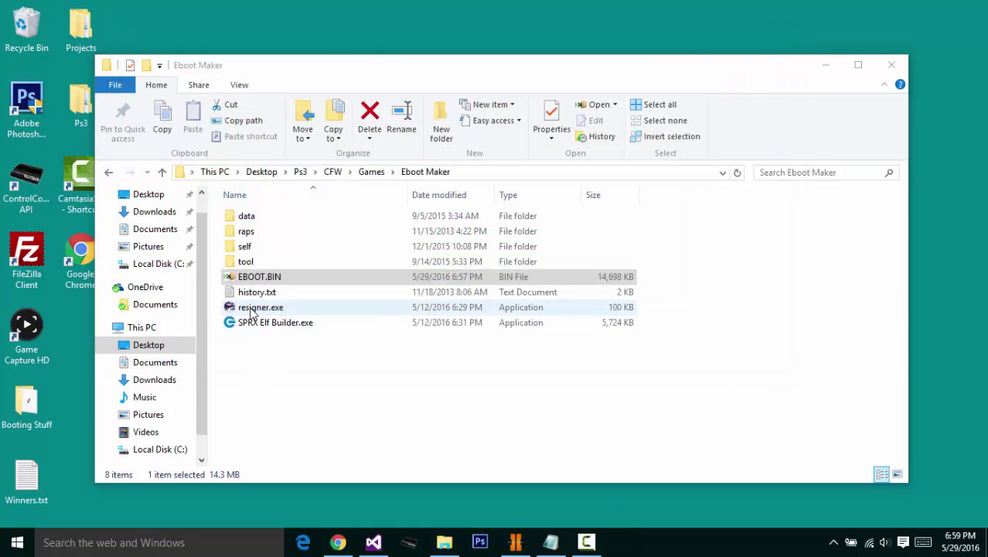
# Rerun resigner option 9 until it reports 'Decrypt finished'
pyautogui.doubleClick(247, 307)
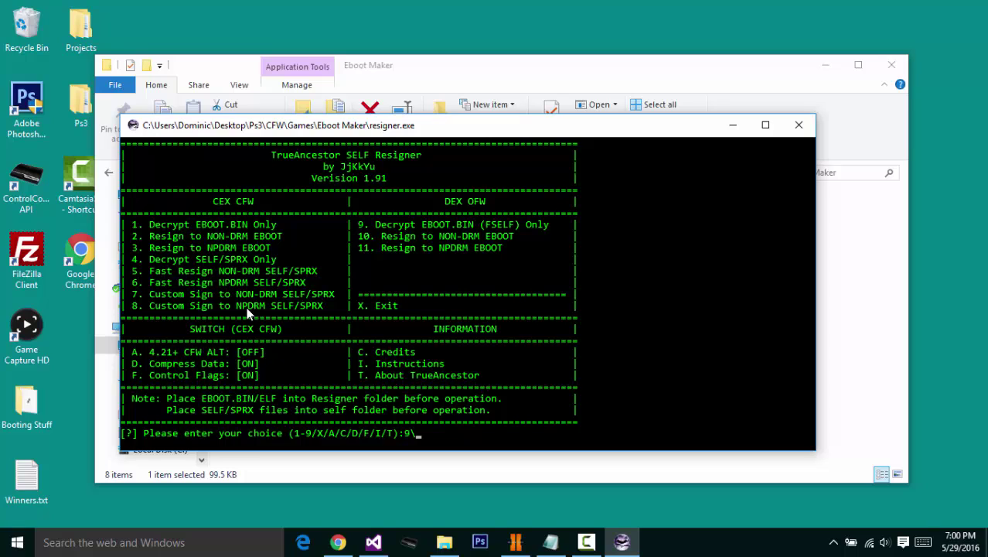
pyautogui.write('9')
pyautogui.press('Return')
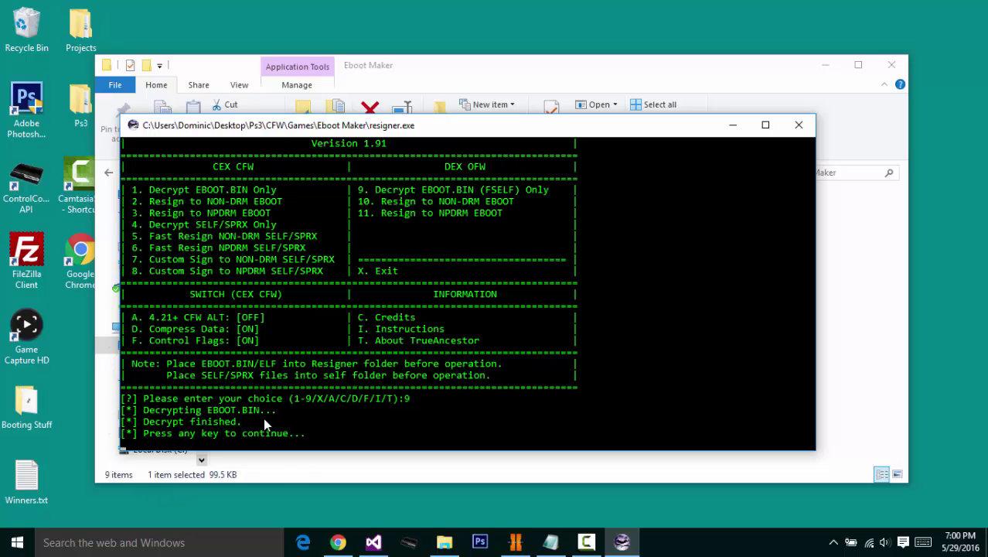
pyautogui.press('Return')
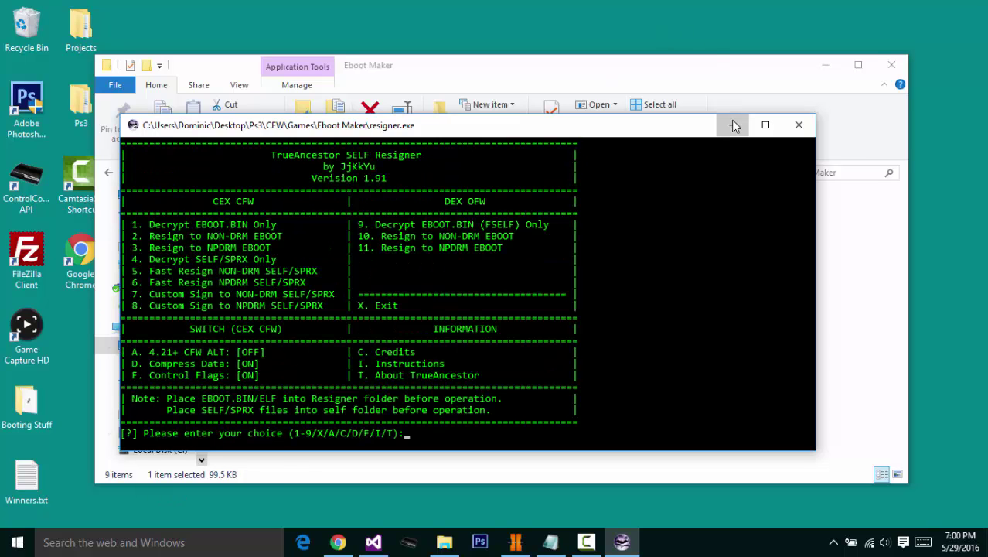
# Run resigner option 10 for a non-DRM resign, closing the FixELF crash until 'Resign finished'
pyautogui.click(734, 126)
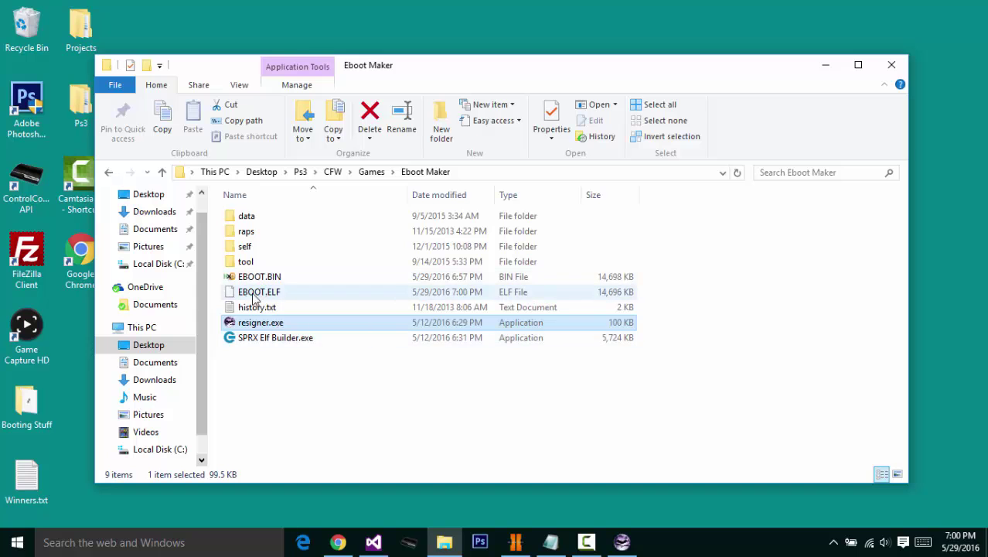
pyautogui.click(256, 298)
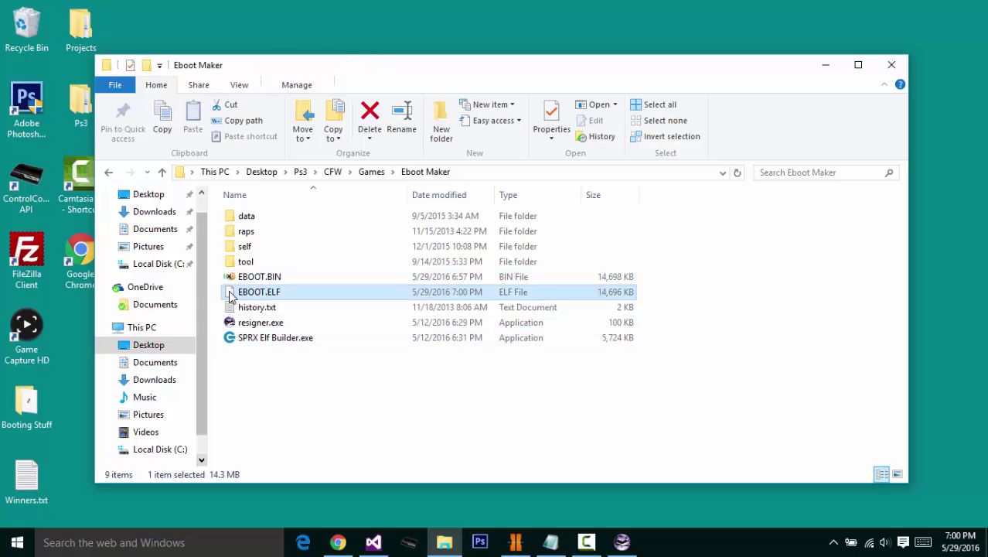
pyautogui.doubleClick(255, 324)
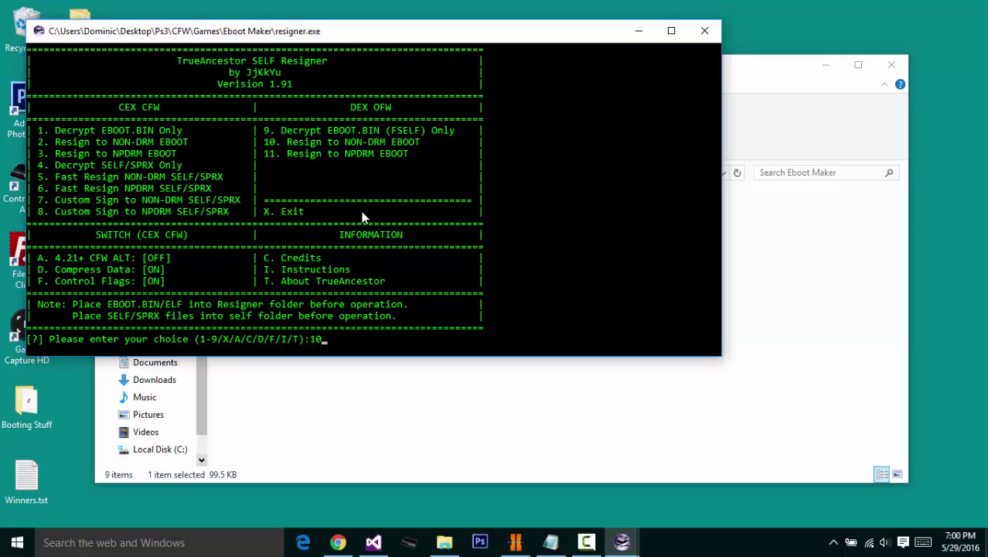
pyautogui.write('10')
pyautogui.press('Return')
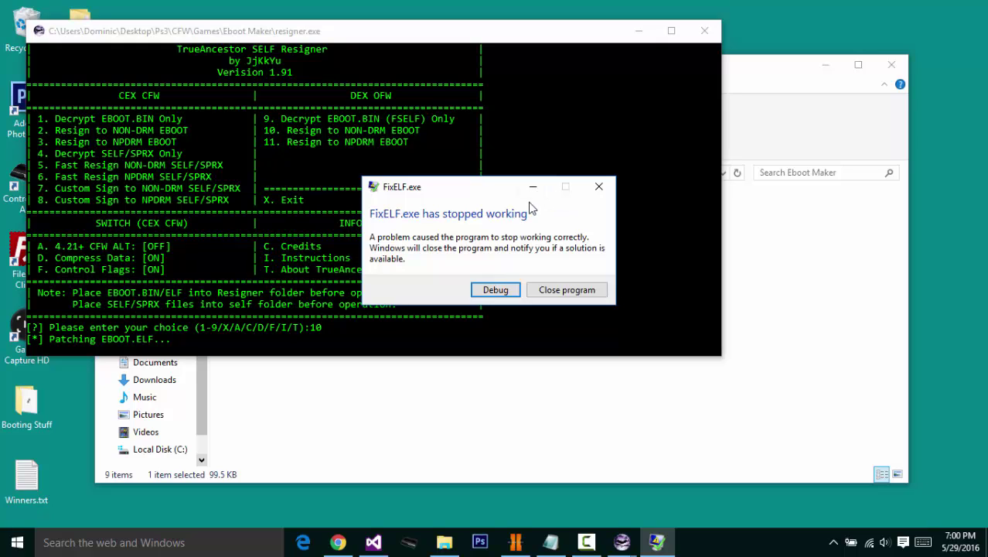
pyautogui.click(545, 289)
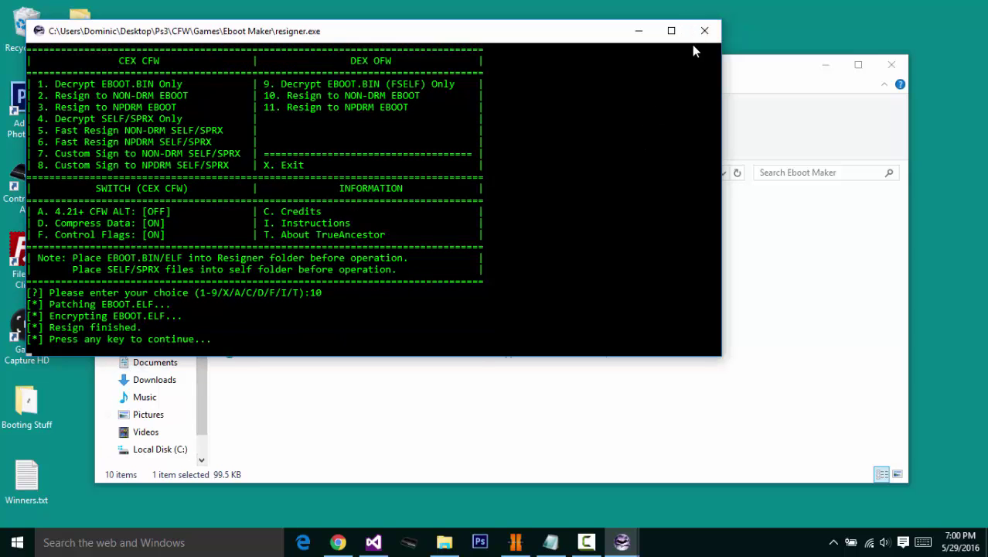
pyautogui.click(705, 30)
pyautogui.press('Return')
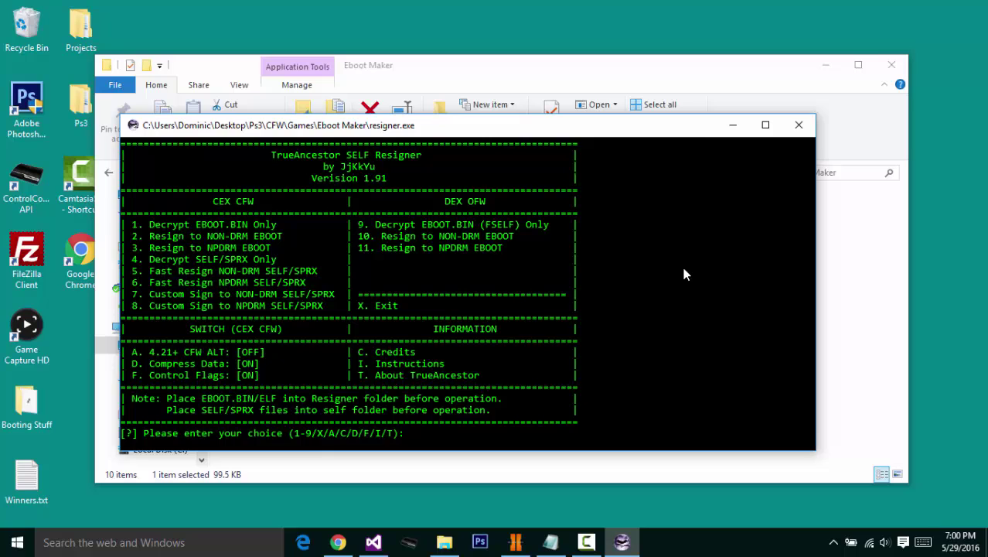
# Delete EBOOT.ELF and EBOOT.BIN.BAK, move the resigned EBOOT.BIN to the desktop, and close Explorer
pyautogui.click(799, 125)
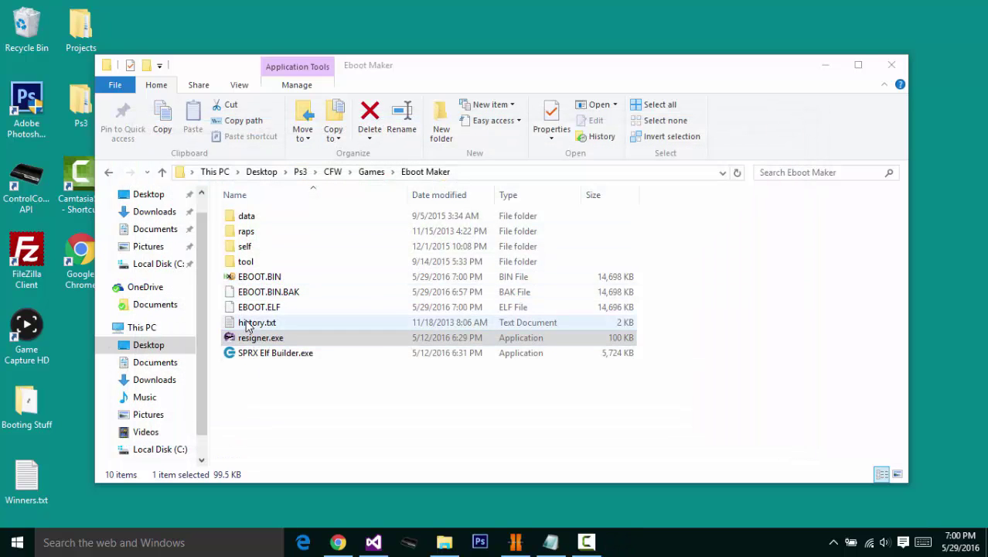
pyautogui.rightClick(248, 309)
pyautogui.click(273, 259)
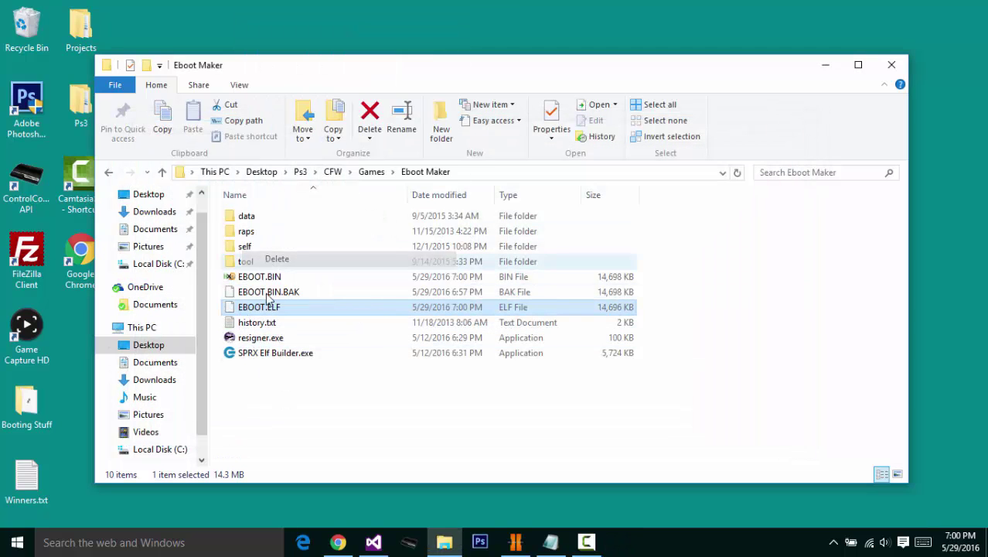
pyautogui.rightClick(271, 298)
pyautogui.press('Escape')
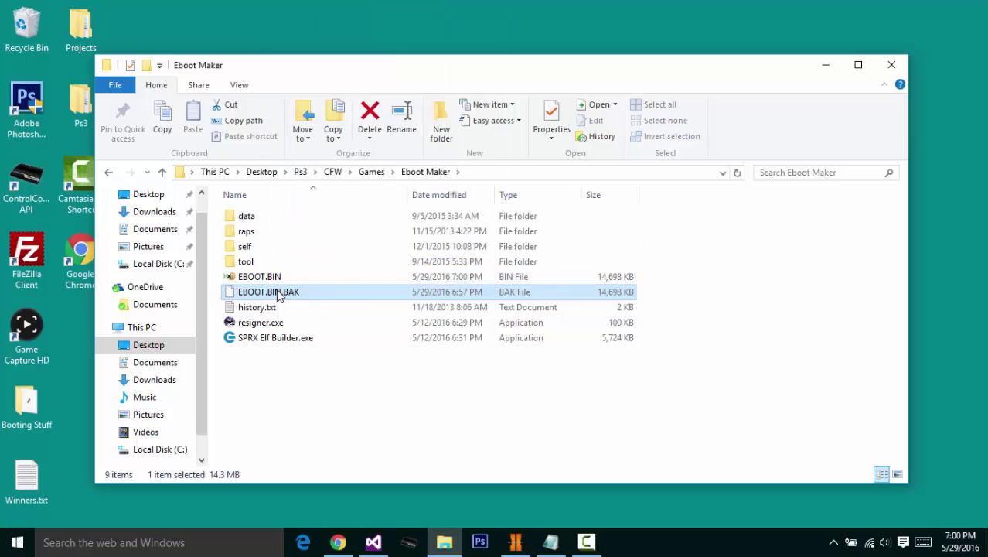
pyautogui.rightClick(280, 296)
pyautogui.click(297, 240)
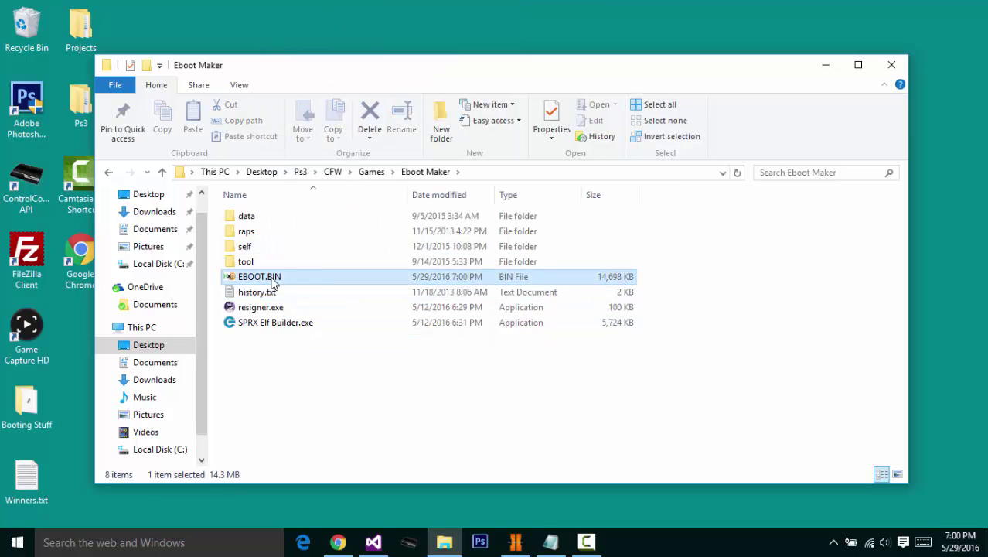
pyautogui.moveTo(273, 283); pyautogui.dragTo(461, 174)
pyautogui.click(892, 64)
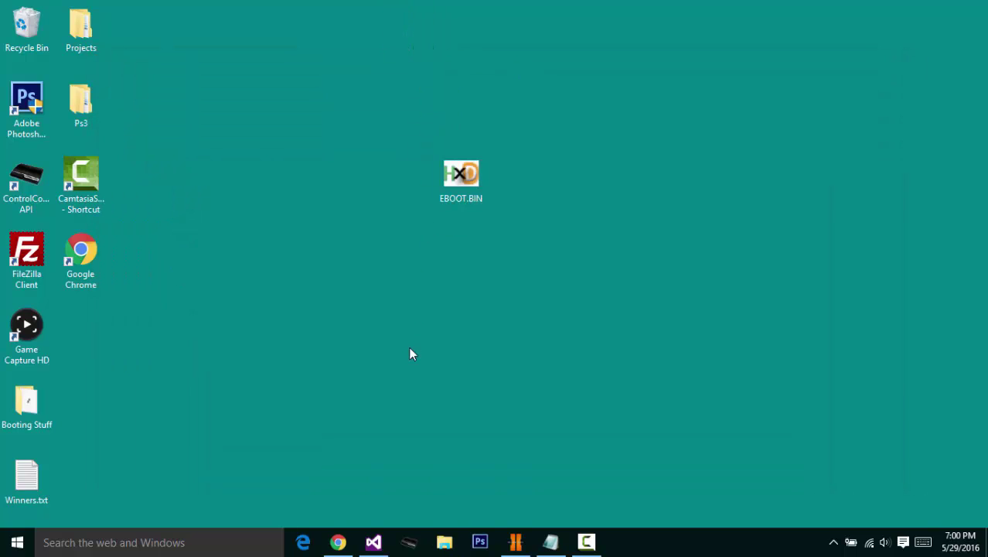
# Start FileZilla and quick-connect to the console at 10.0.0.34, dismissing the update notice
pyautogui.doubleClick(23, 251)
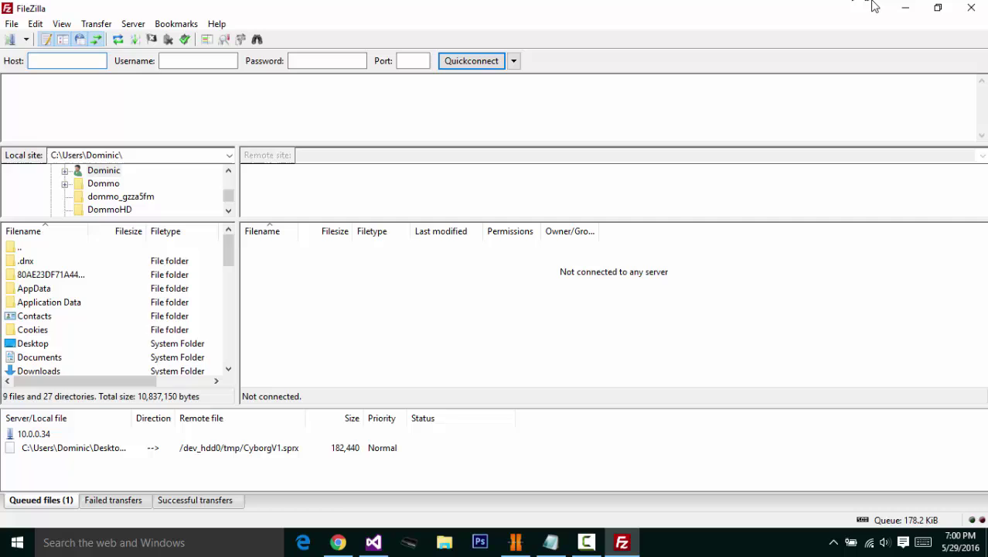
pyautogui.click(906, 9)
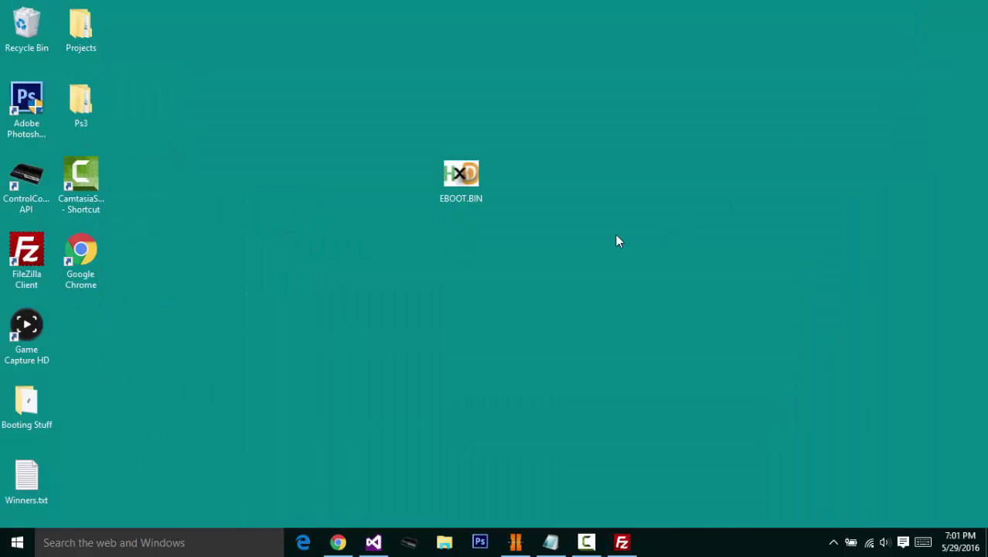
pyautogui.click(628, 537)
pyautogui.click(513, 60)
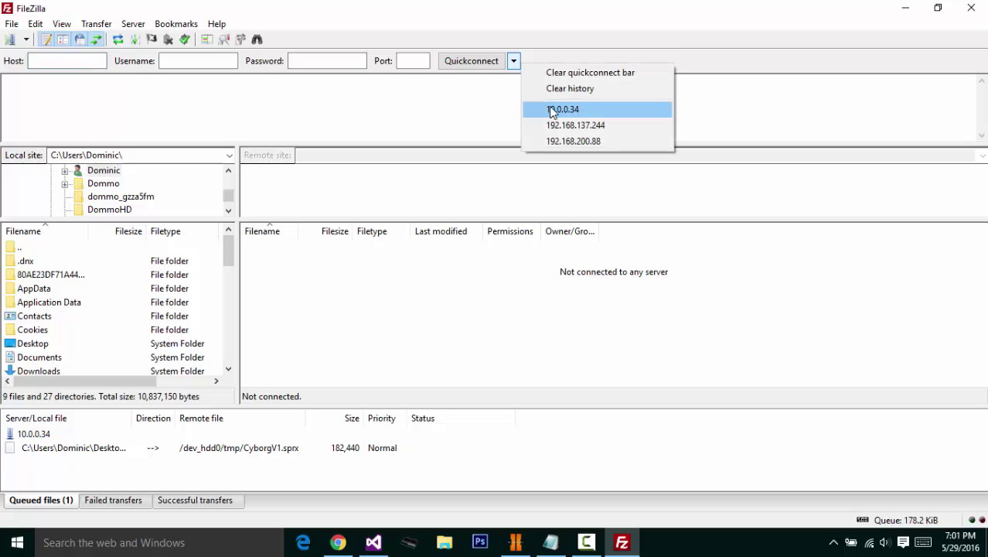
pyautogui.click(552, 109)
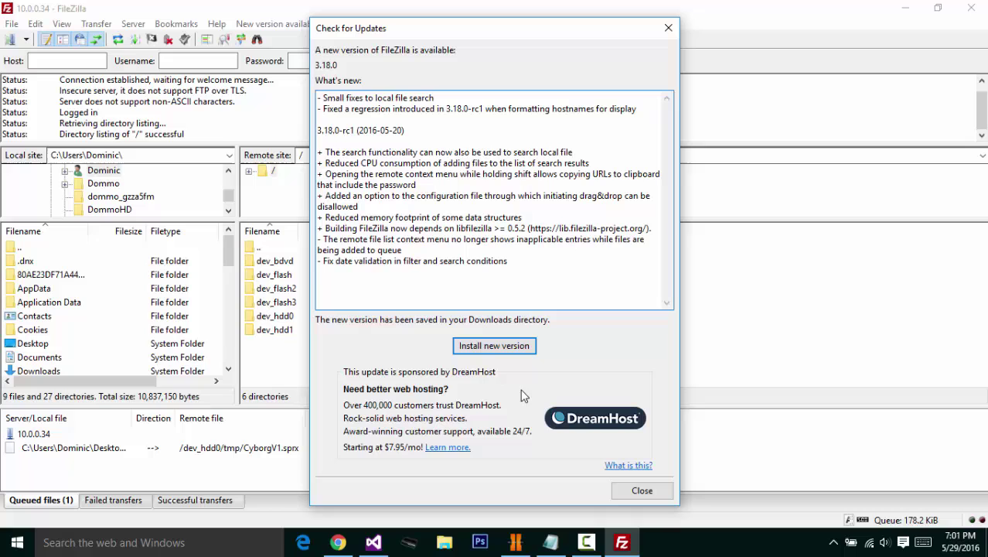
pyautogui.click(668, 28)
# Browse the console to /dev_hdd0/game/BLES02166/USRDIR
pyautogui.doubleClick(278, 316)
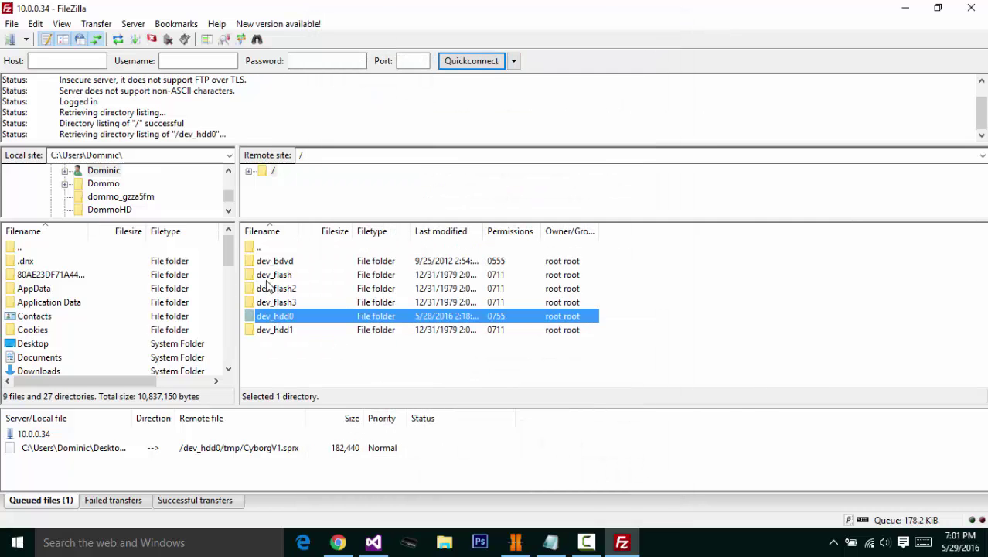
pyautogui.doubleClick(272, 302)
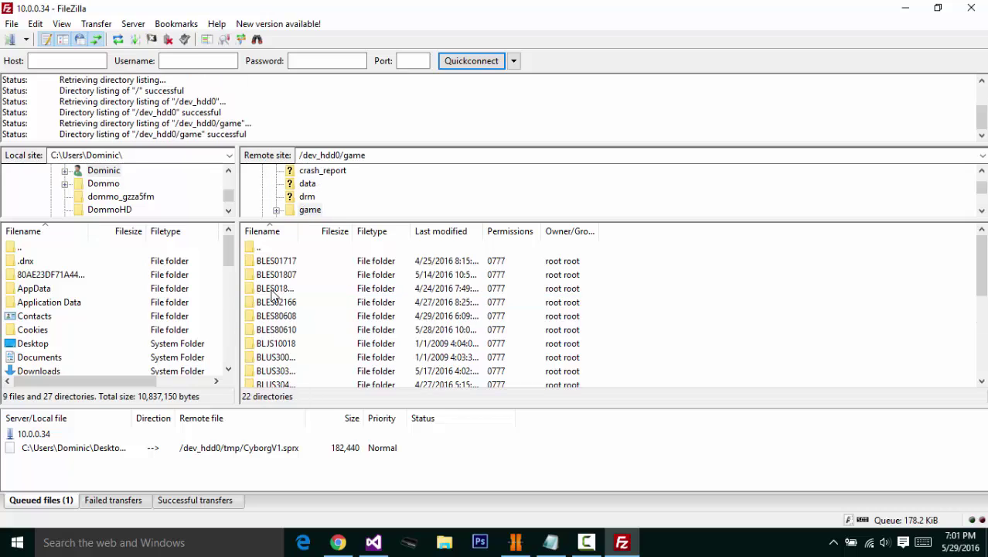
pyautogui.doubleClick(257, 247)
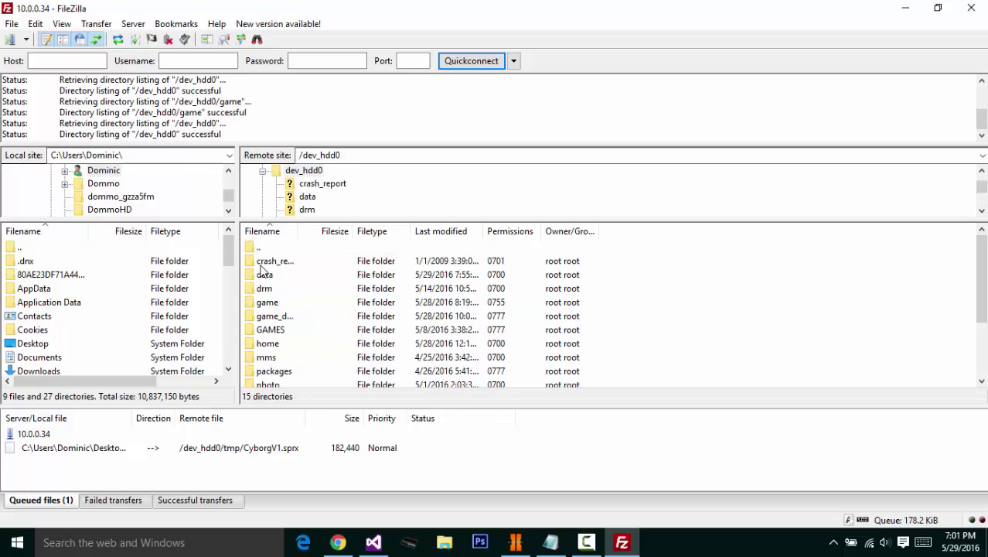
pyautogui.doubleClick(283, 329)
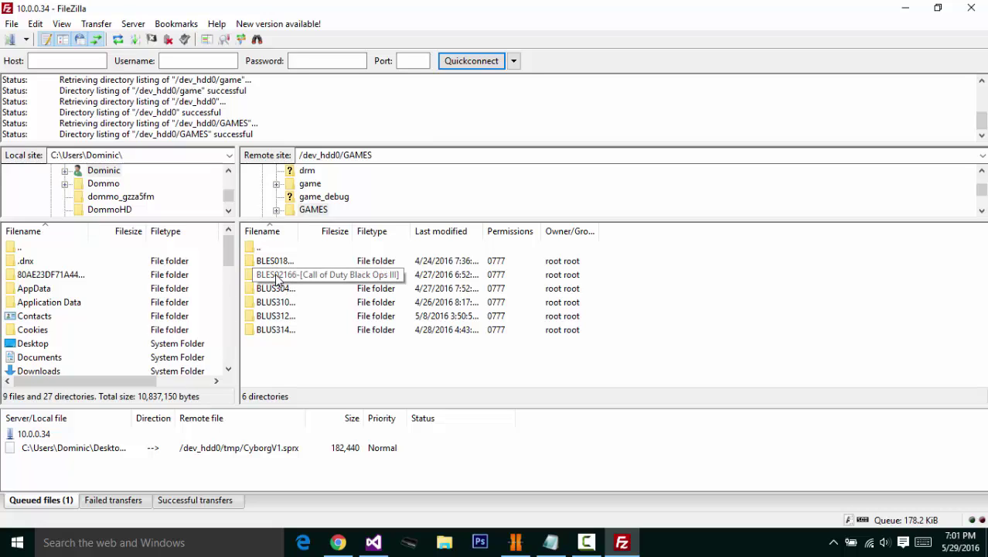
pyautogui.press('BackSpace')
pyautogui.doubleClick(286, 305)
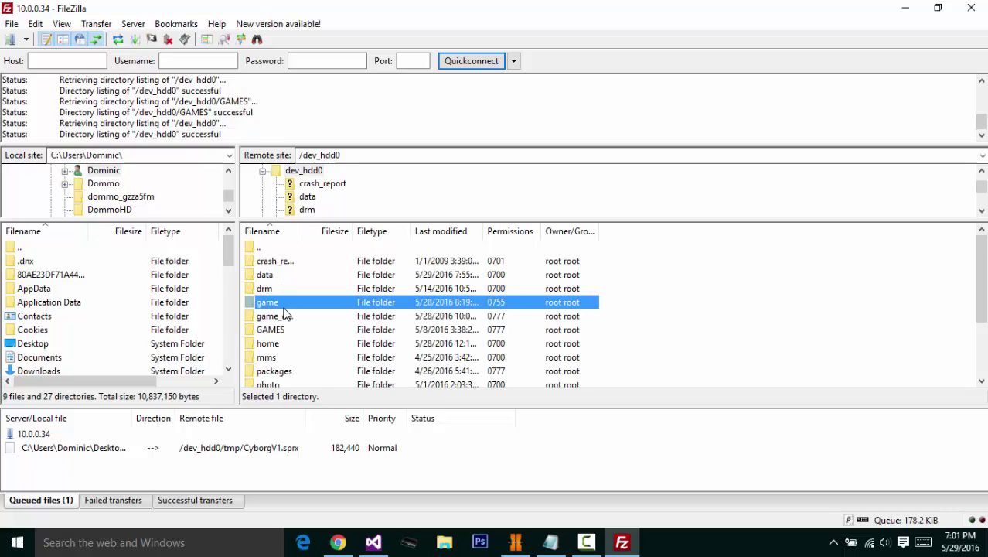
pyautogui.doubleClick(283, 304)
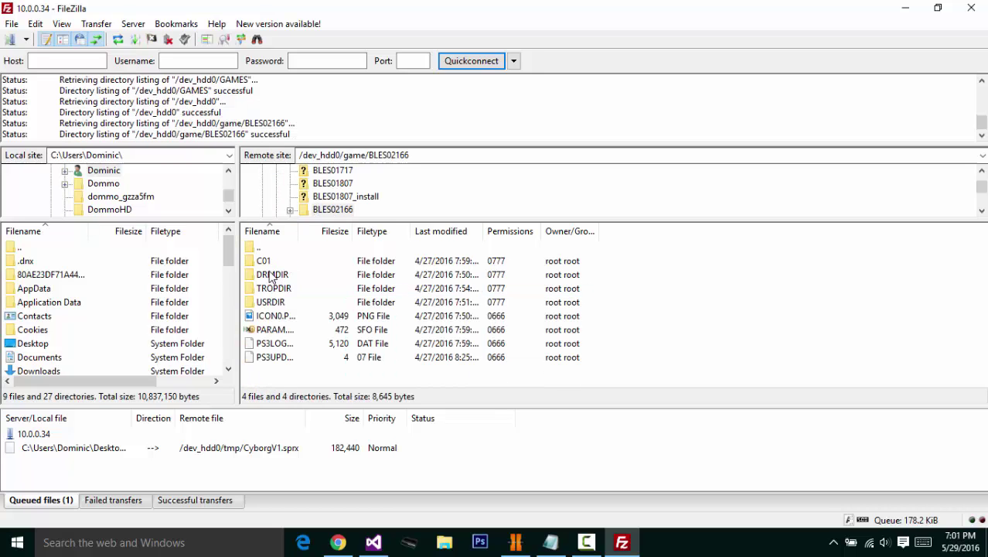
pyautogui.doubleClick(267, 264)
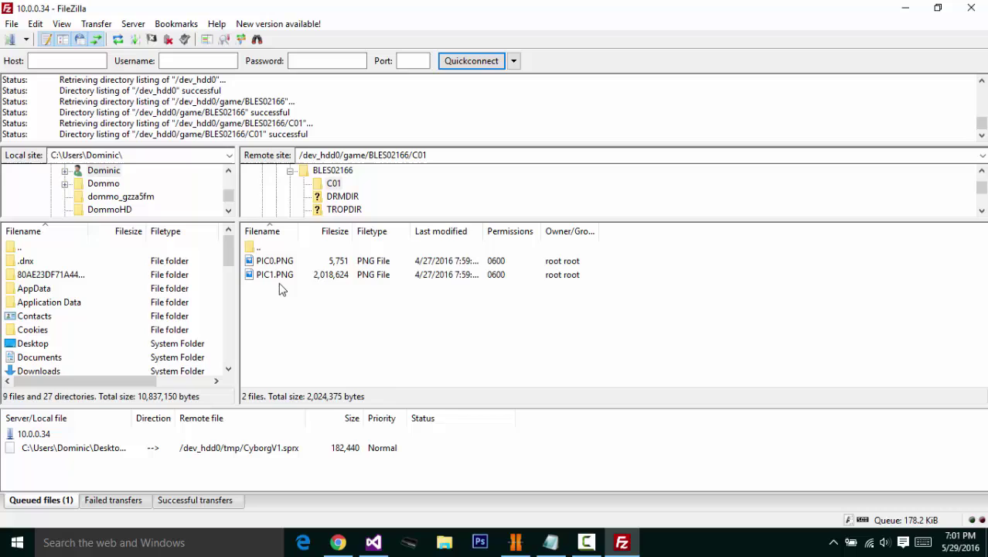
pyautogui.click(275, 276)
pyautogui.click(270, 264)
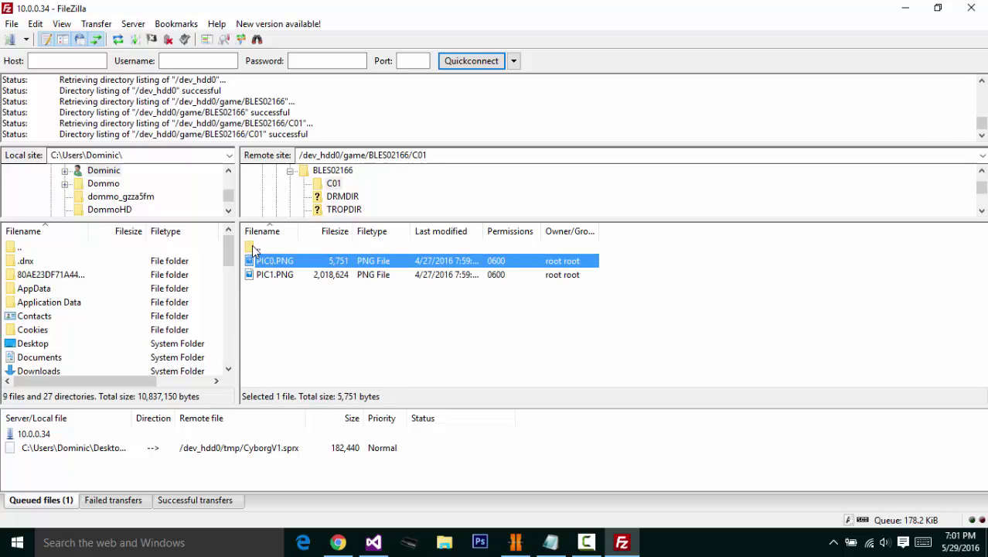
pyautogui.doubleClick(254, 248)
pyautogui.doubleClick(280, 303)
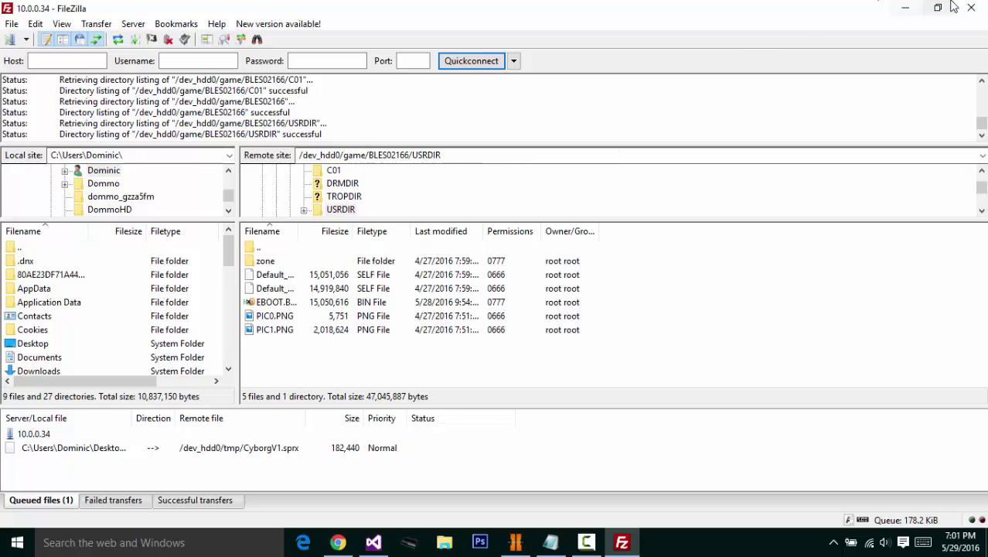
pyautogui.click(906, 8)
# Upload the desktop EBOOT.BIN to USRDIR, choosing Overwrite for the existing file
pyautogui.moveTo(459, 214); pyautogui.dragTo(537, 370)
pyautogui.click(586, 362)
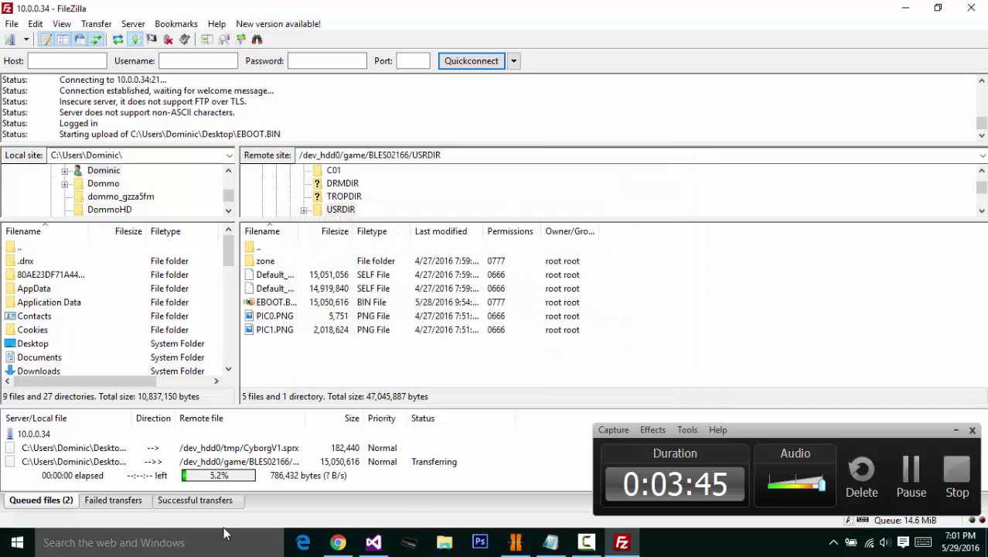
pyautogui.click(958, 430)
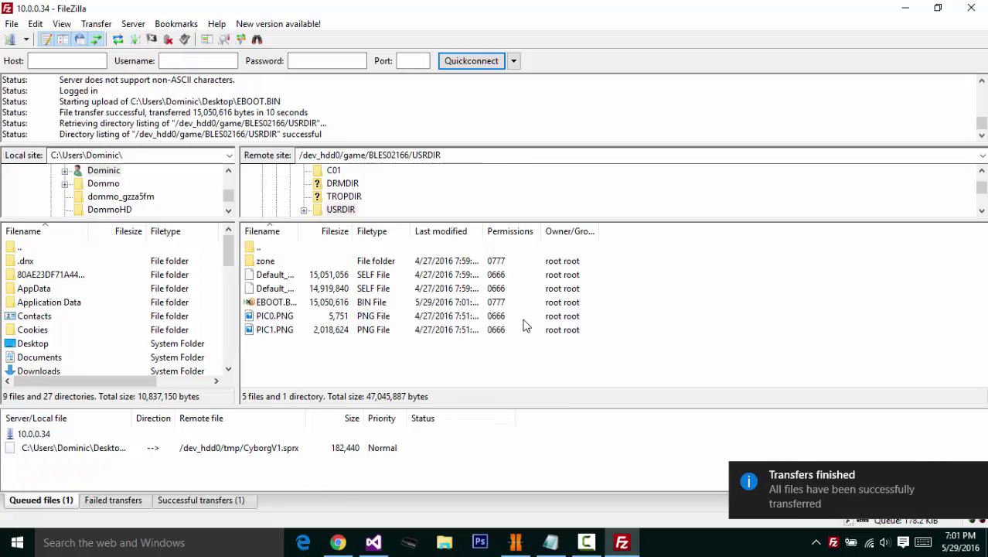
pyautogui.click(905, 7)
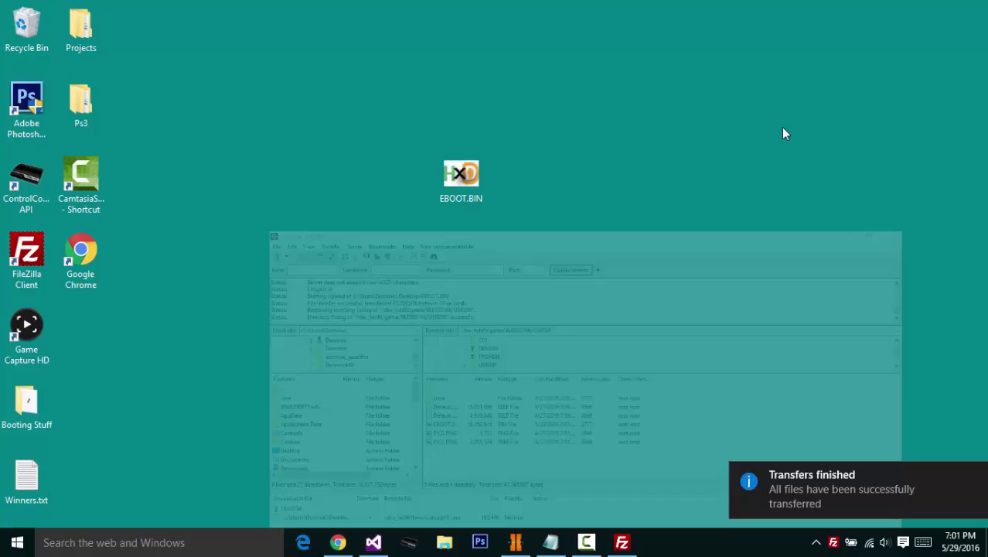
# Open the Ps3\CFW\Games\Bo3 folder from the desktop
pyautogui.moveTo(461, 176); pyautogui.dragTo(504, 177)
pyautogui.click(510, 302)
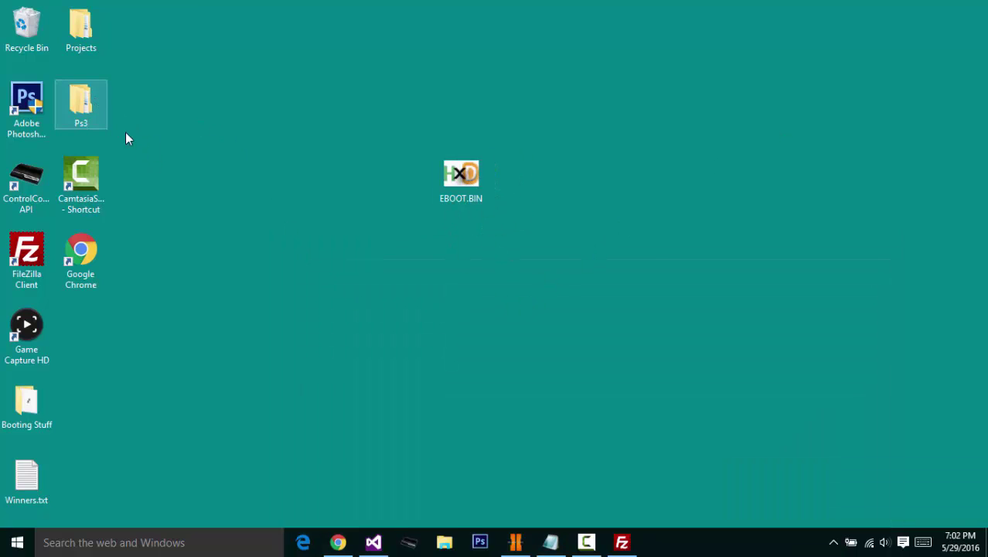
pyautogui.doubleClick(81, 105)
pyautogui.doubleClick(246, 216)
pyautogui.doubleClick(247, 216)
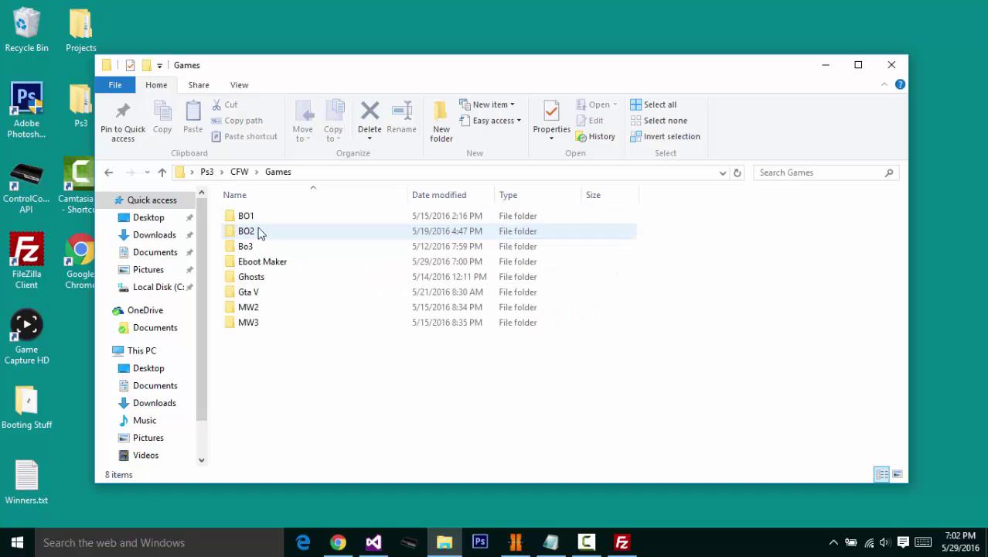
pyautogui.click(261, 232)
pyautogui.doubleClick(257, 247)
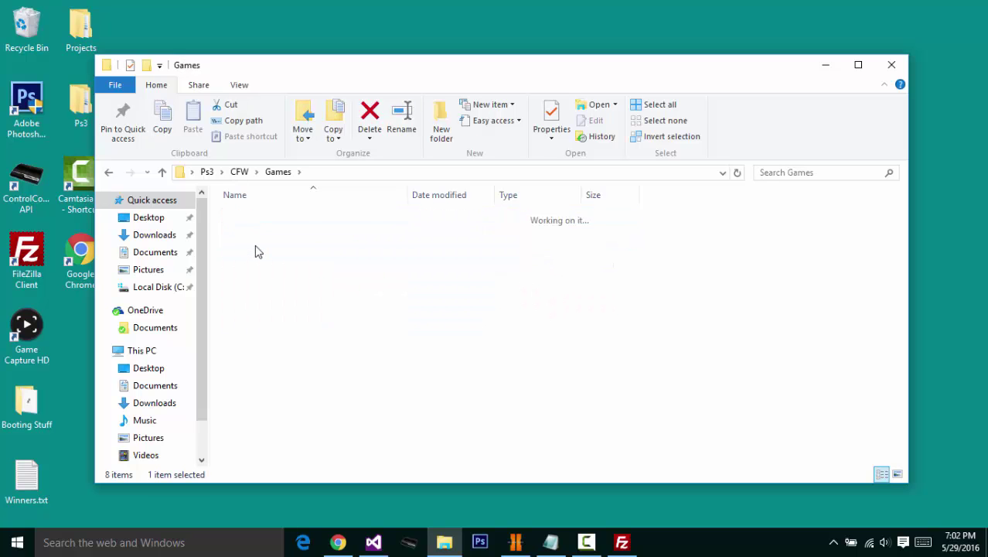